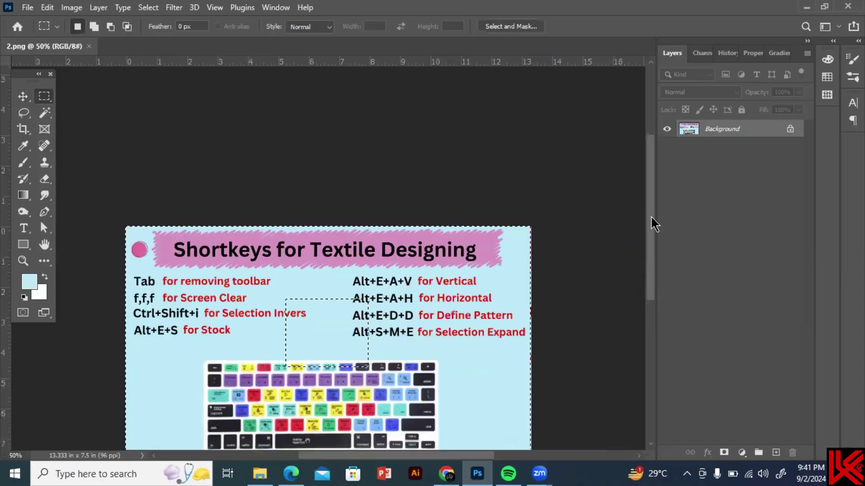
- Clear the existing selection and draw a rectangular marquee in the empty area beside the keyboard picture
scroll(650, 225, down, 3)
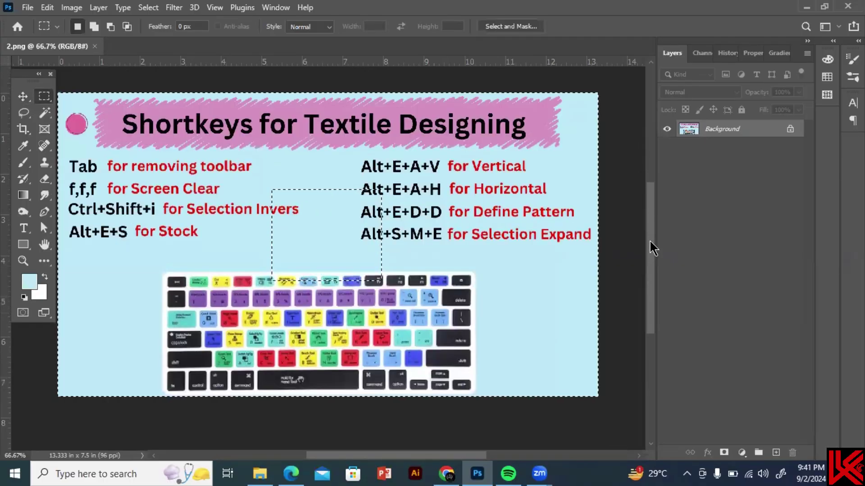
scroll(653, 245, up, 1)
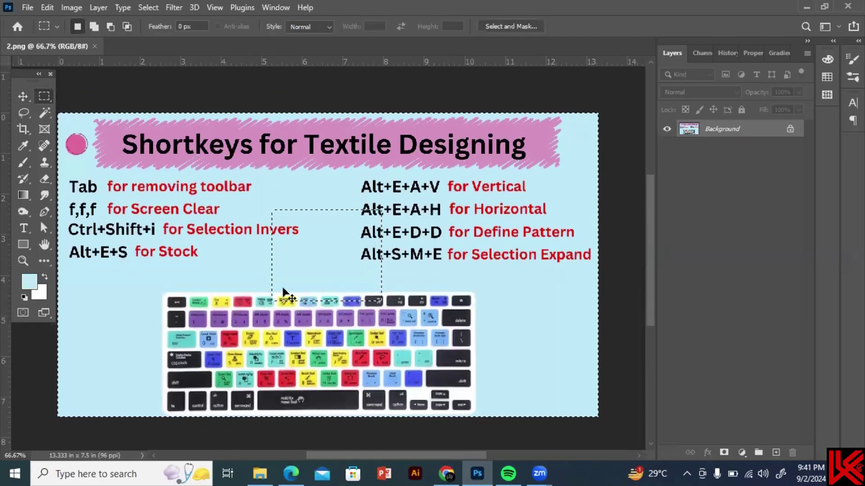
click(263, 168)
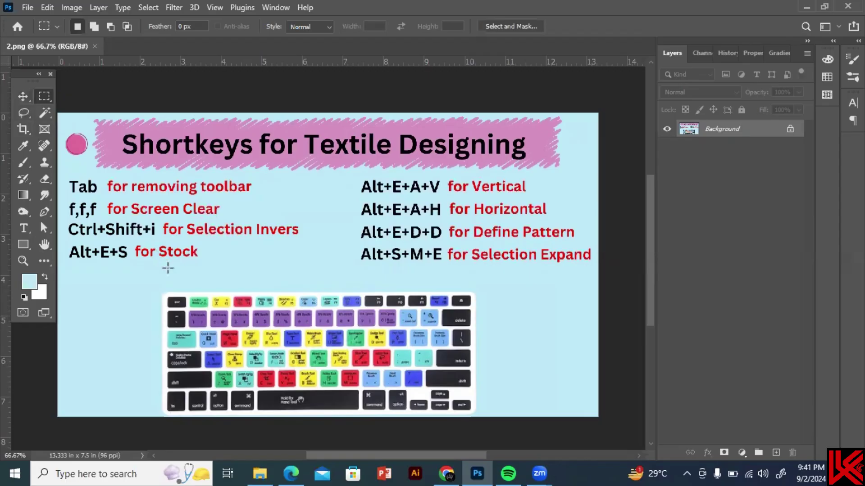
drag(239, 250, 321, 320)
drag(487, 283, 566, 346)
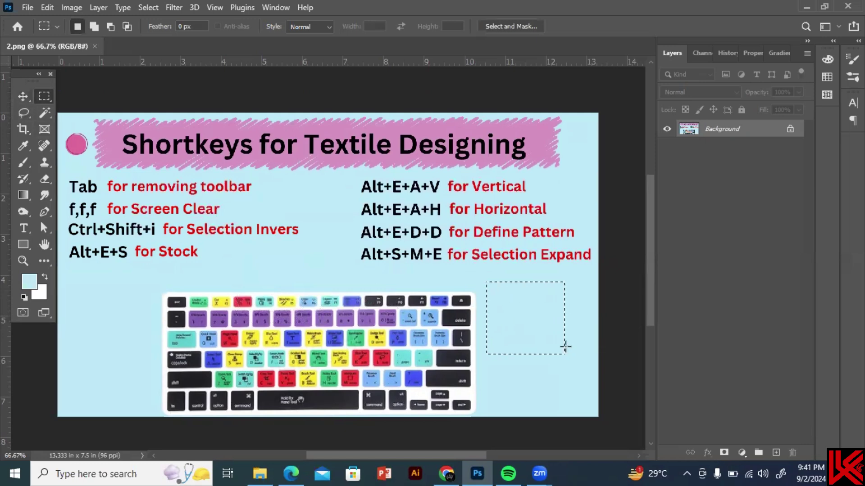
- Start a stroke on the marquee selection and choose dark green as its colour
key(alt)
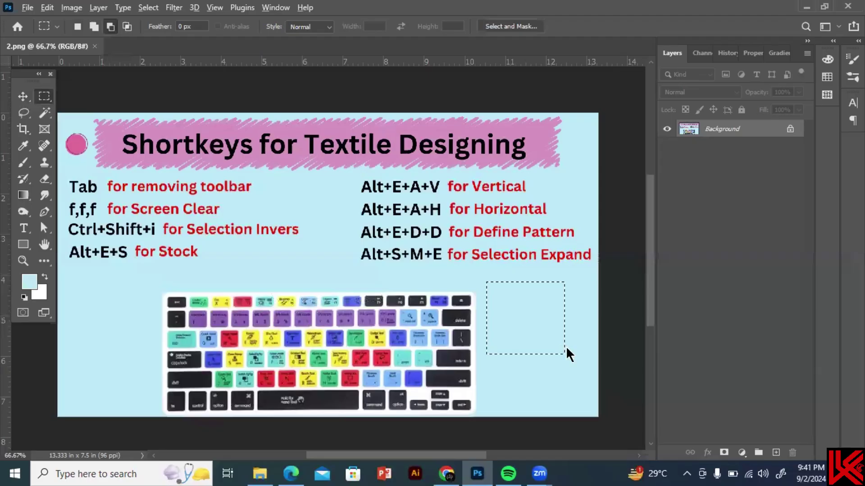
key(alt+e)
key(s)
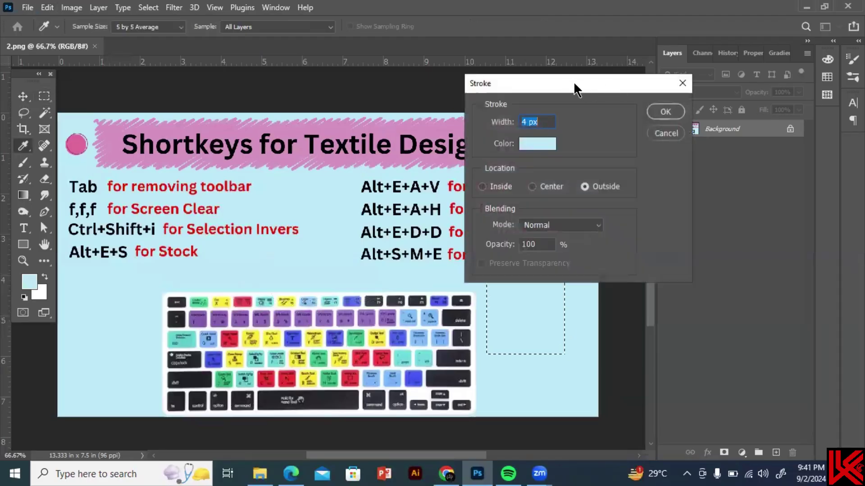
drag(574, 81, 721, 184)
key(ctrl+plus)
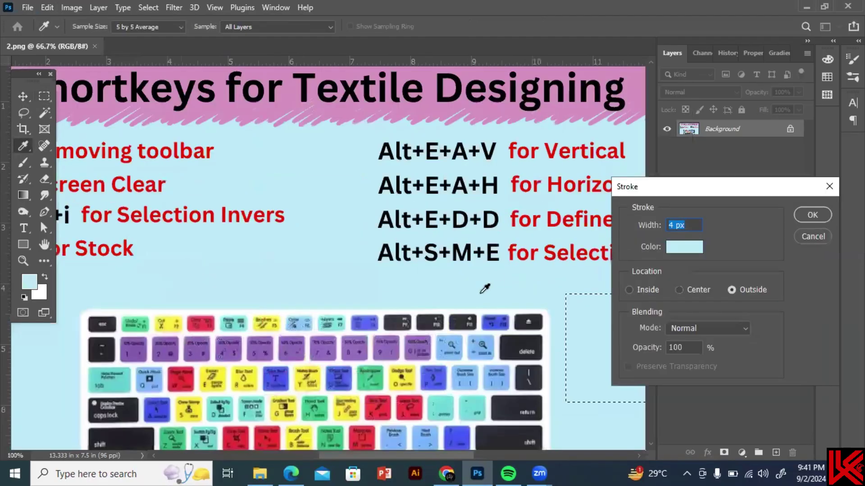
key(ctrl+plus)
drag(388, 456, 490, 456)
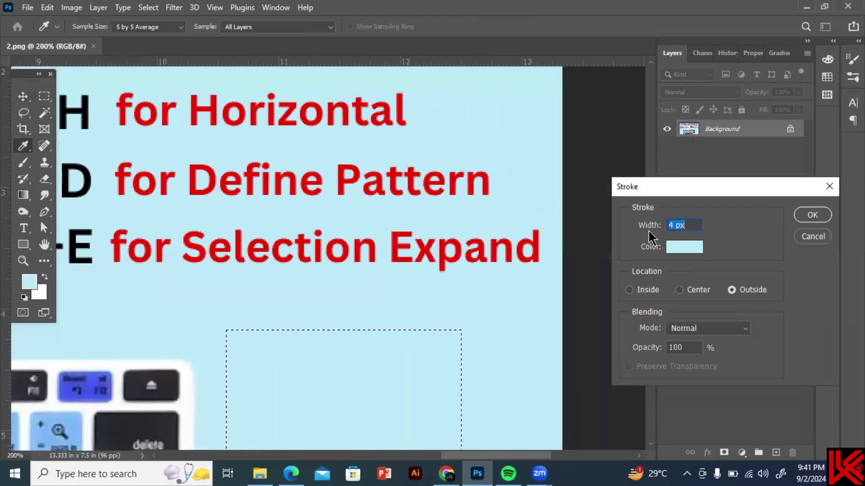
click(651, 445)
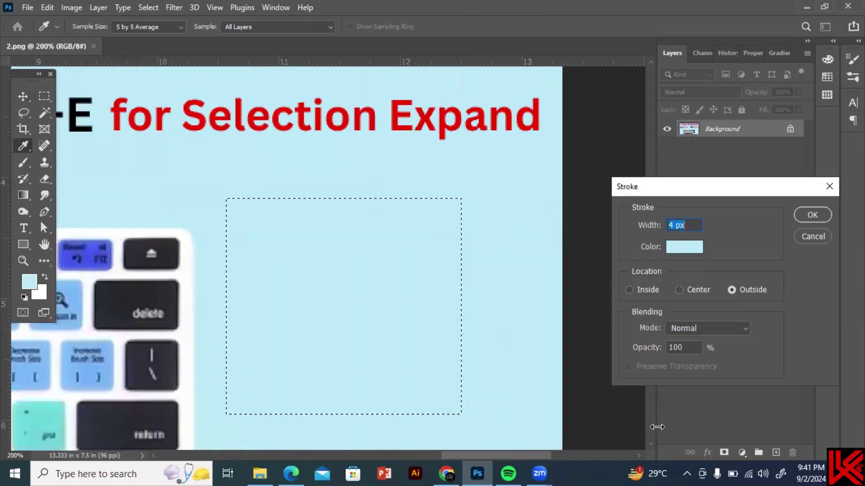
key(ctrl+plus)
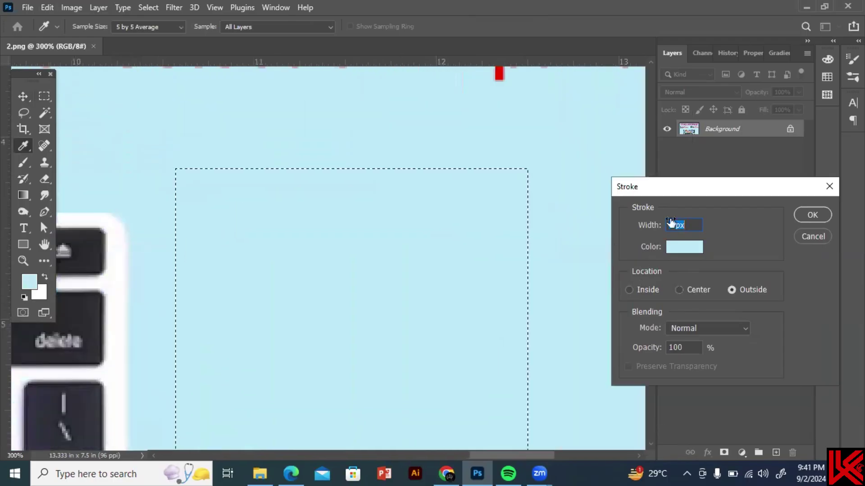
click(673, 250)
mouse_move(623, 215)
mouse_down()
mouse_move(638, 249)
mouse_move(642, 232)
mouse_up()
click(793, 118)
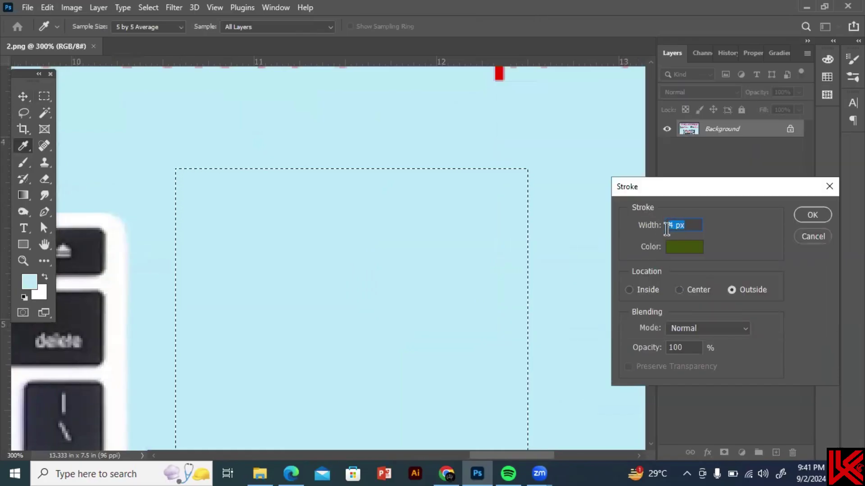
- Set the stroke width to 9 px and apply it outside the selection
text(6)
drag(685, 225, 669, 225)
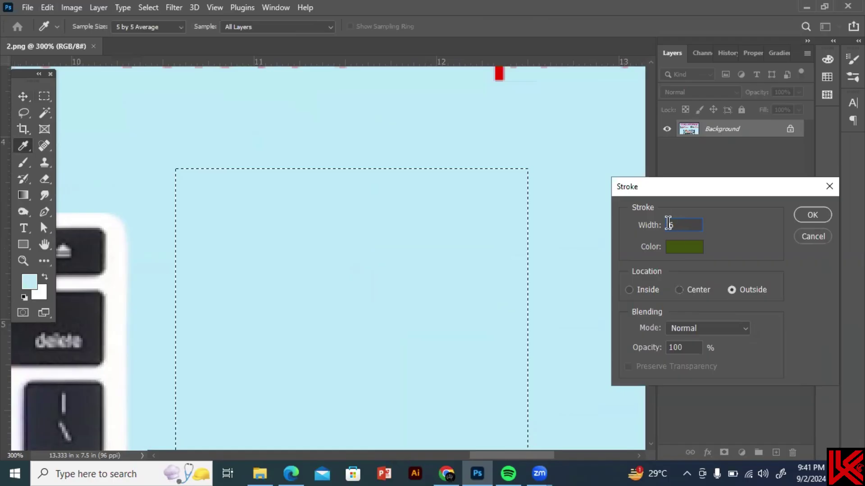
text(8)
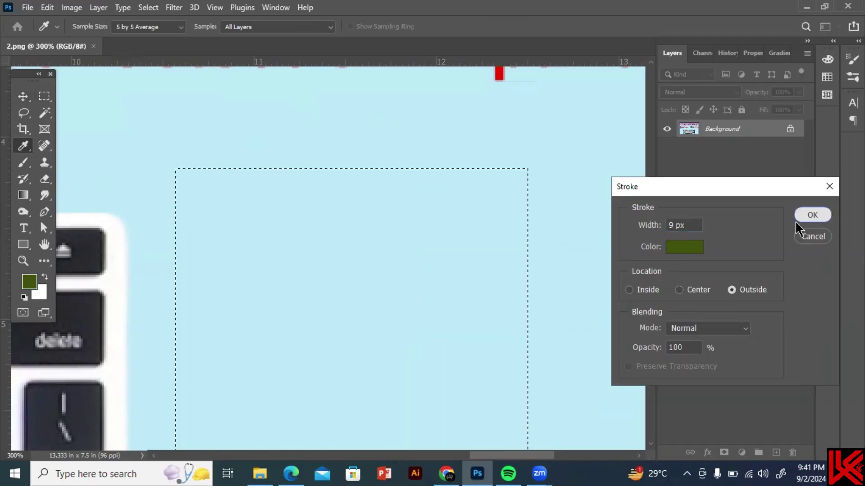
click(797, 221)
key(m)
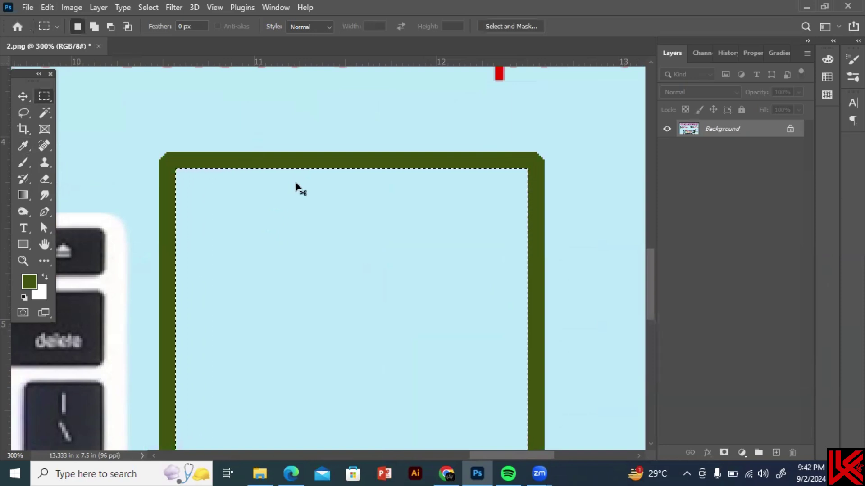
- Stroke the same selection again in dark green with a 5 px width on the outside
key(ctrl+1)
key(ctrl+minus)
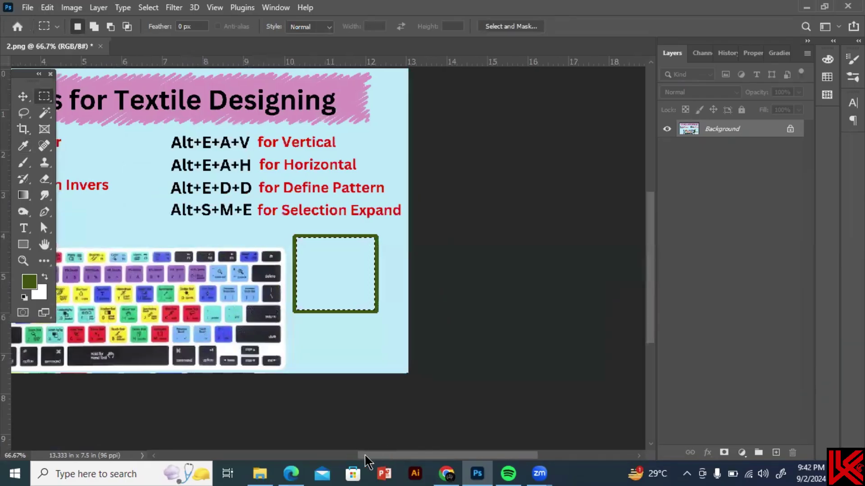
drag(366, 456, 332, 456)
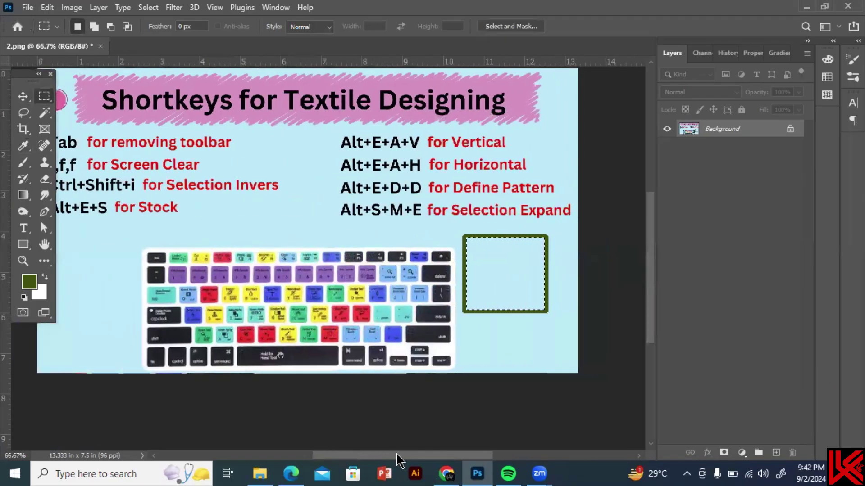
key(ctrl+plus)
key(ctrl+plus)
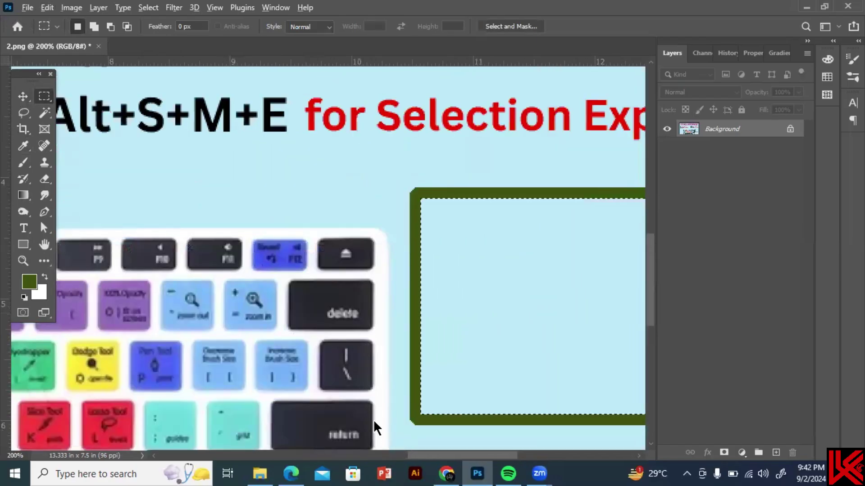
key(alt+e)
key(s)
drag(630, 226, 659, 228)
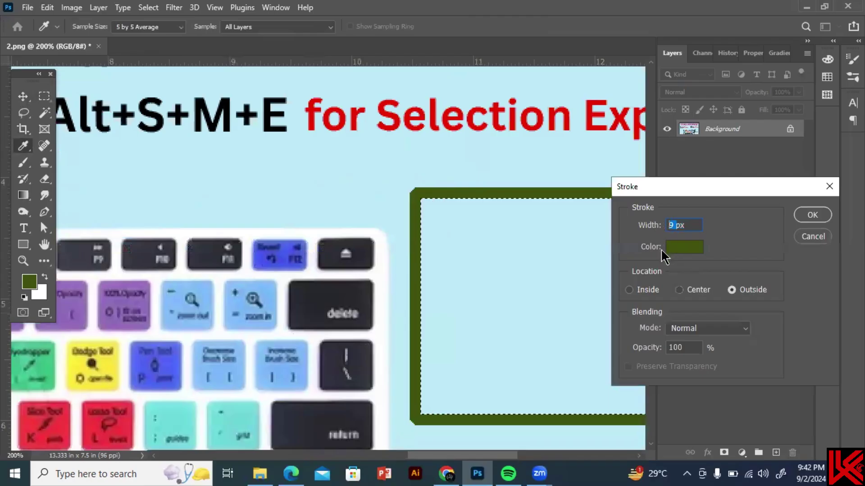
text(5px)
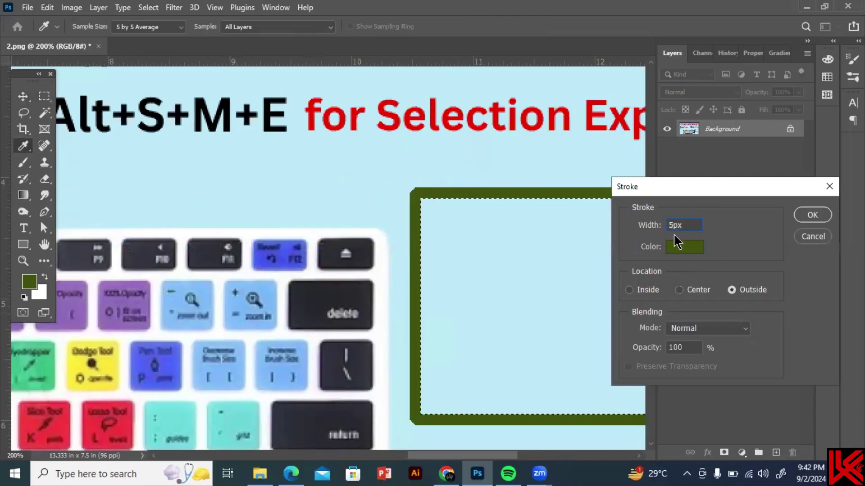
click(798, 217)
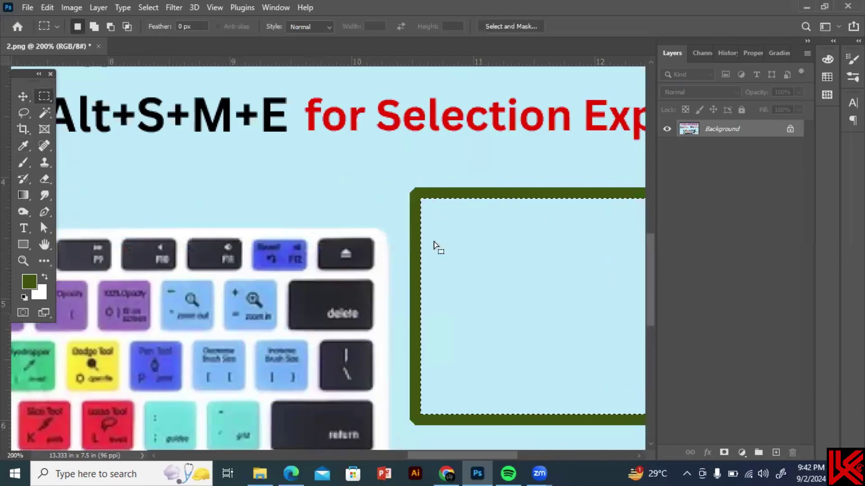
- Undo the strokes on the rectangle and apply a single 5 px dark green outside stroke to the selection
drag(432, 453, 464, 434)
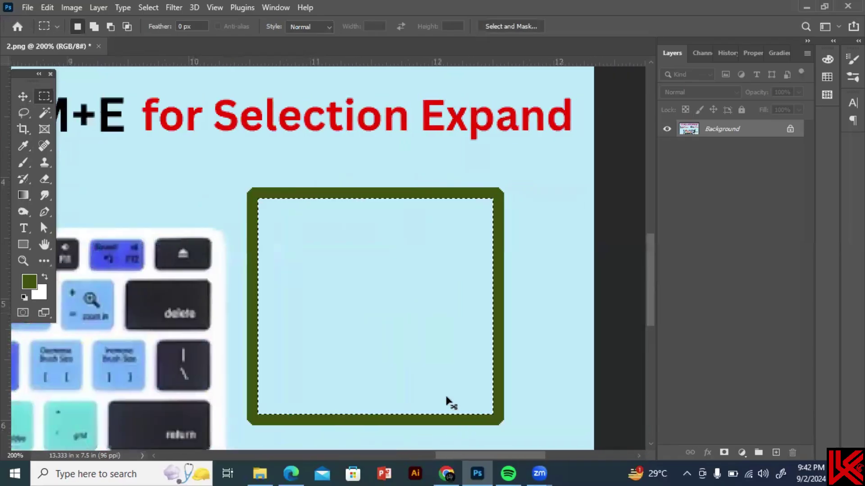
key(ctrl+z)
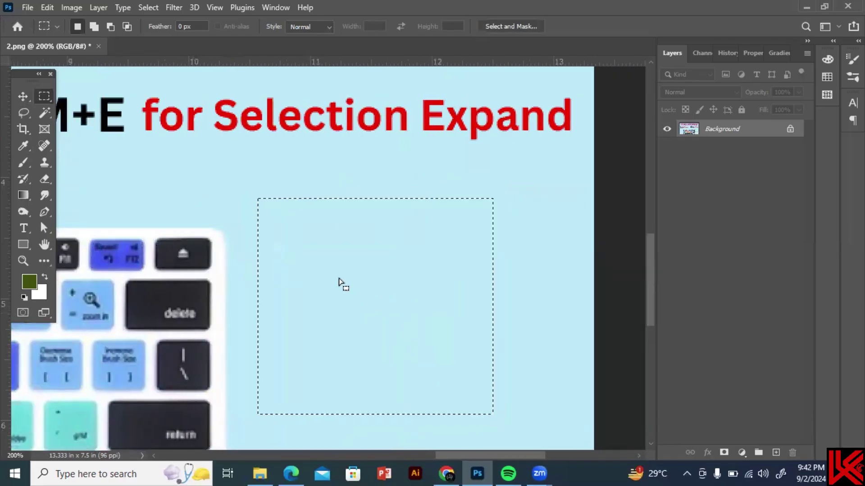
key(alt)
key(alt+e)
key(s)
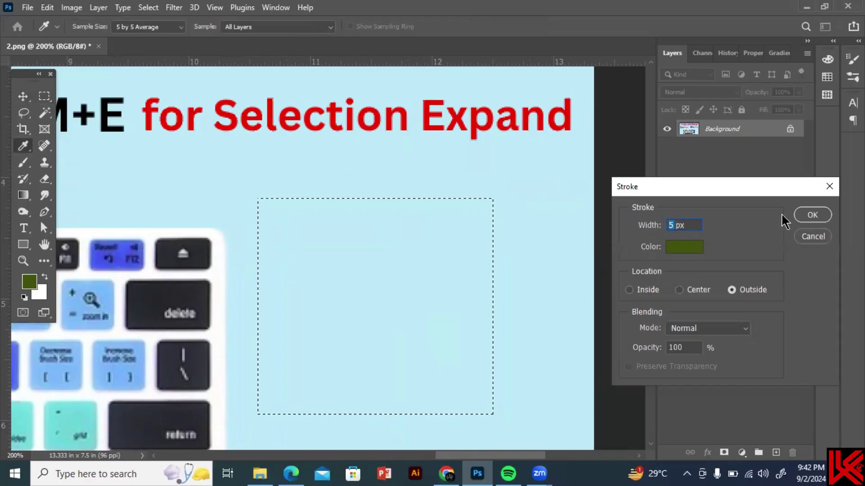
click(815, 212)
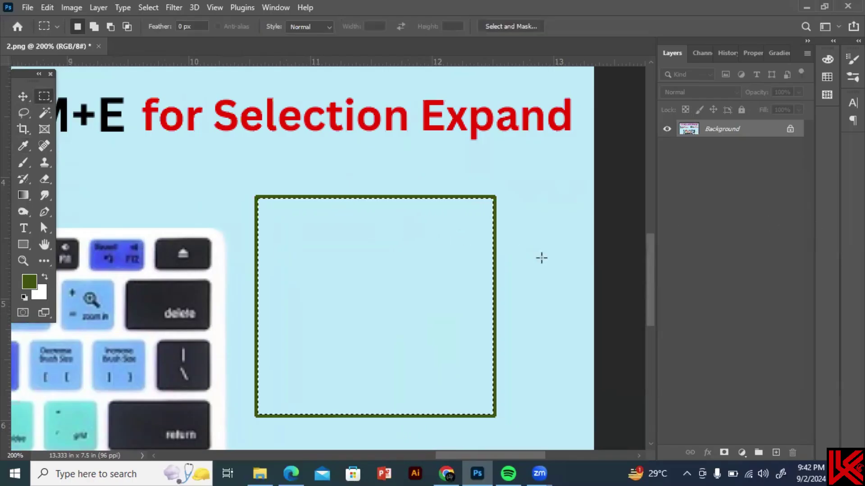
- Undo the 5 px stroke and clear the rectangular selection
key(ctrl+plus)
key(ctrl+plus)
drag(649, 300, 651, 263)
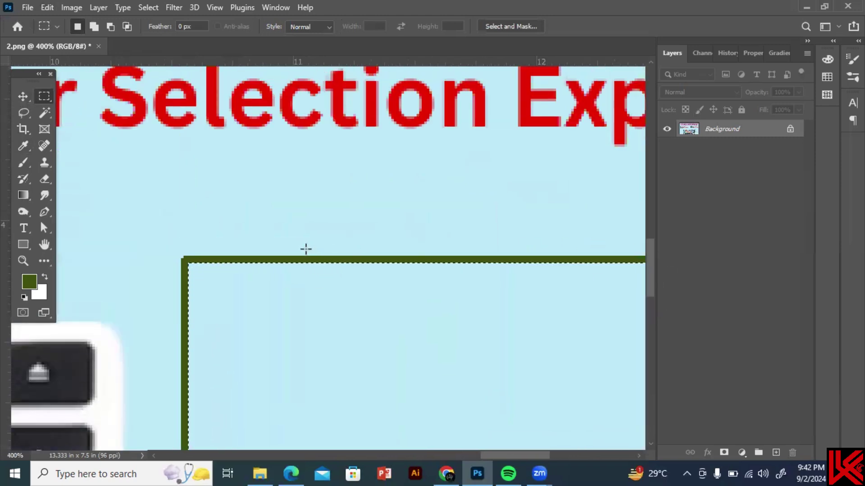
key(ctrl+z)
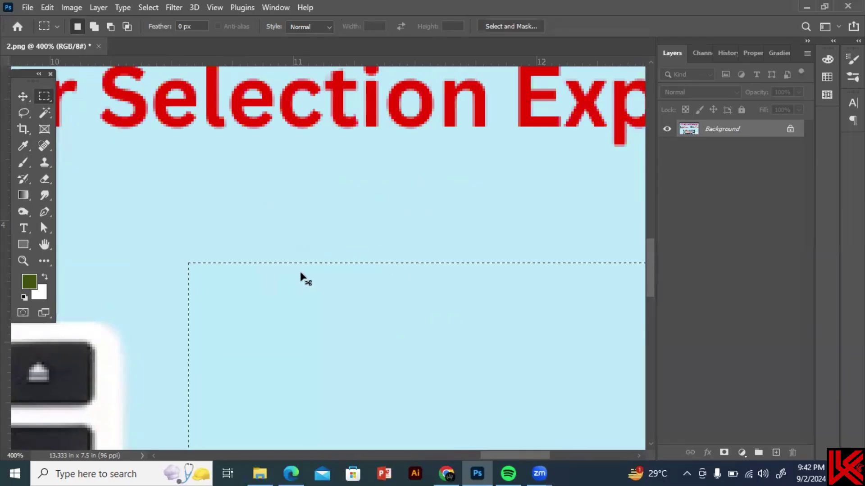
key(ctrl+d)
key(ctrl+minus)
key(ctrl+minus)
key(ctrl+minus)
key(ctrl+minus)
key(ctrl+minus)
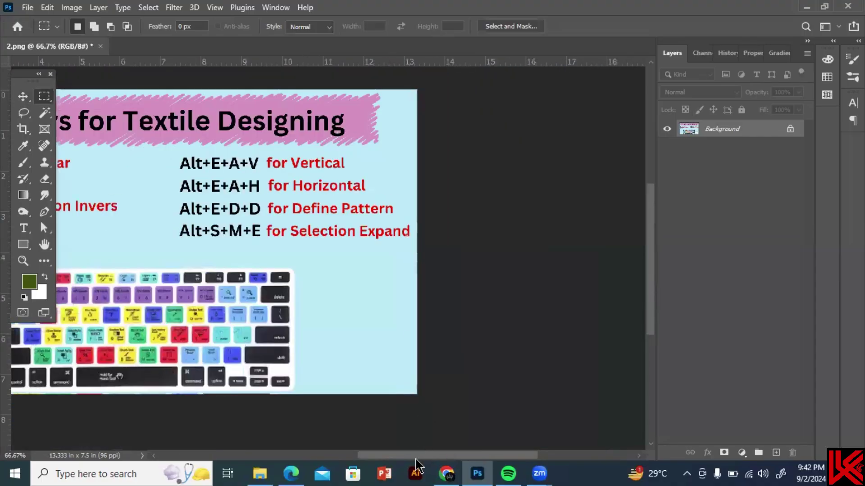
drag(415, 456, 363, 456)
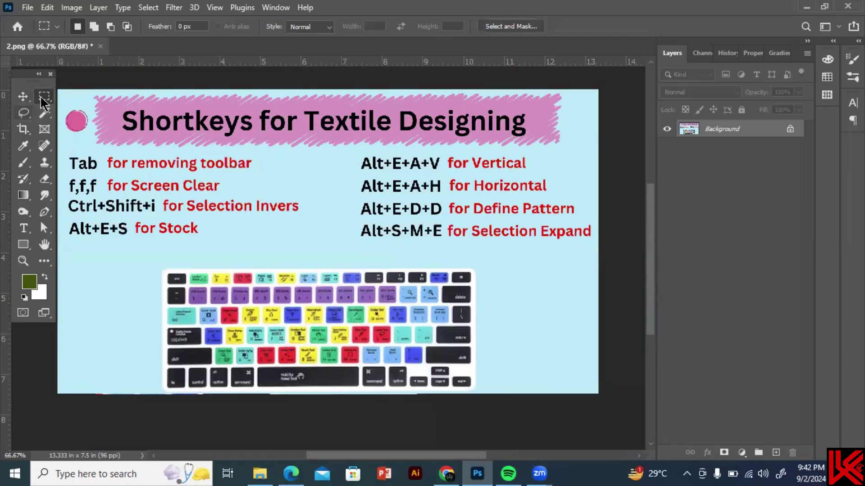
- Draw a small marquee between the two text columns, fill it with the dark green foreground colour, and deselect it
drag(264, 143, 330, 203)
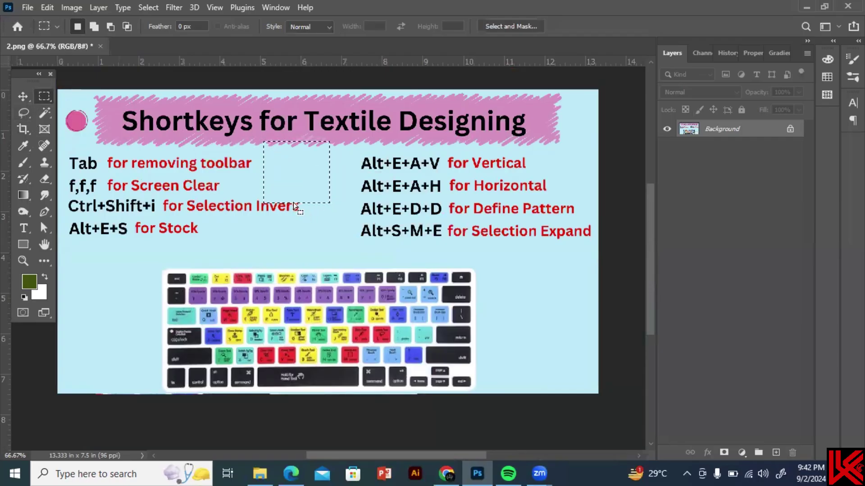
key(alt+BackSpace)
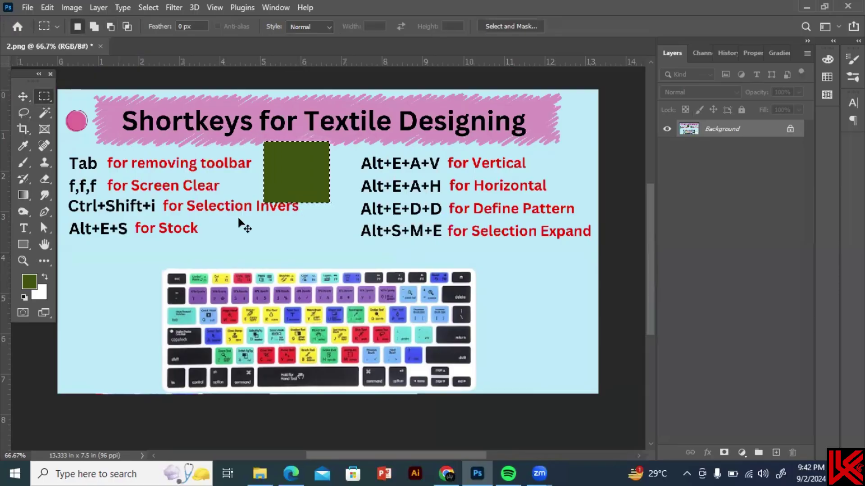
key(ctrl+d)
- Try to move the green box on the Background layer, and undo its deselection and fill
key(v)
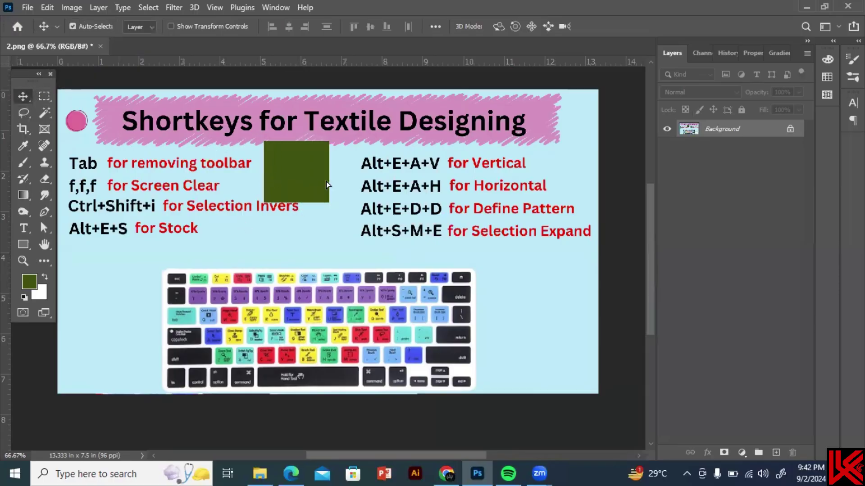
drag(327, 185, 361, 158)
click(523, 218)
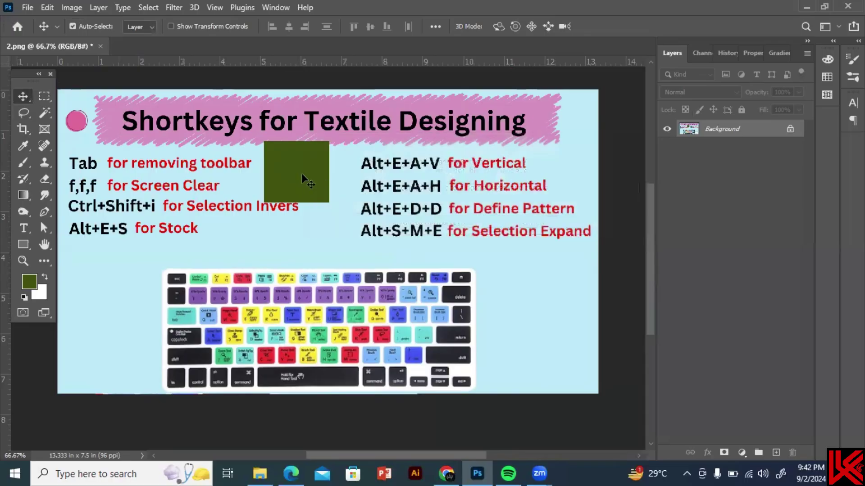
key(ctrl+z)
key(ctrl+z)
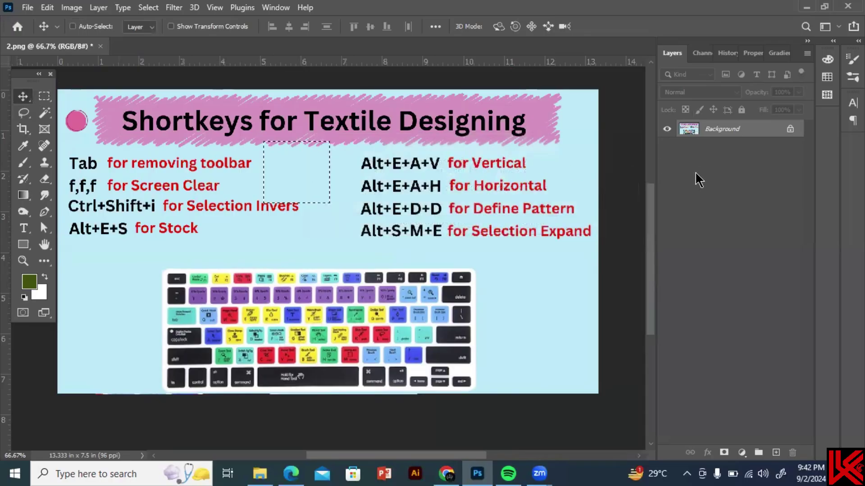
- Add a new empty layer above the Background and activate the Rectangular Marquee tool
click(776, 452)
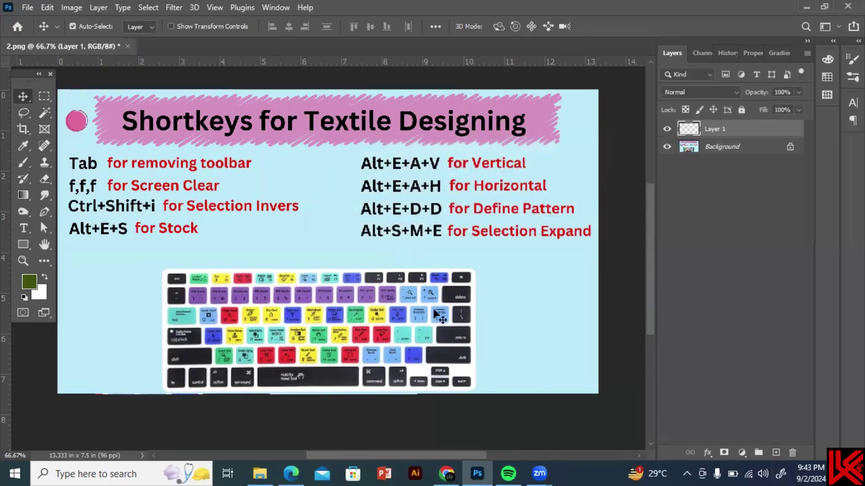
click(44, 96)
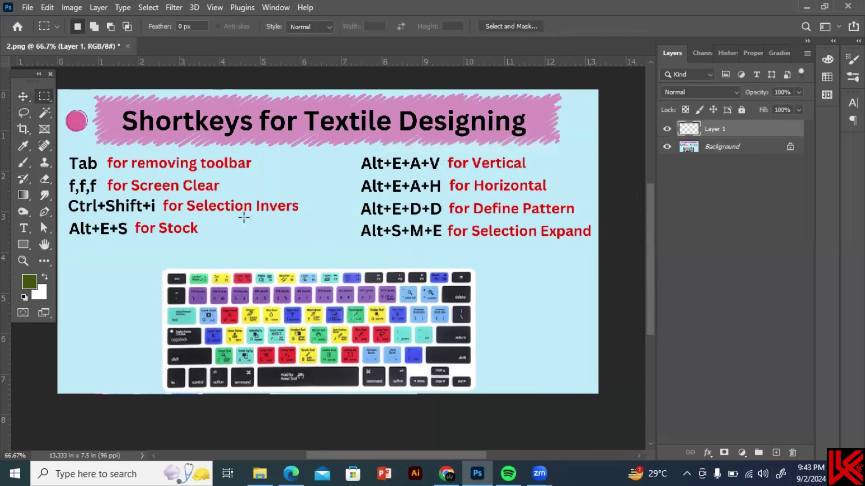
drag(242, 213, 279, 251)
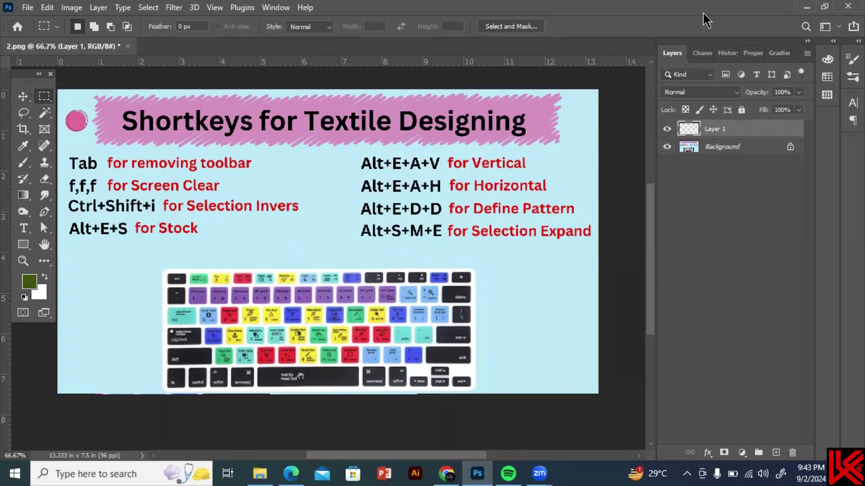
- Create a new 20 x 20 inch document at 300 pixels/inch in RGB Color with a white background
key(ctrl+n)
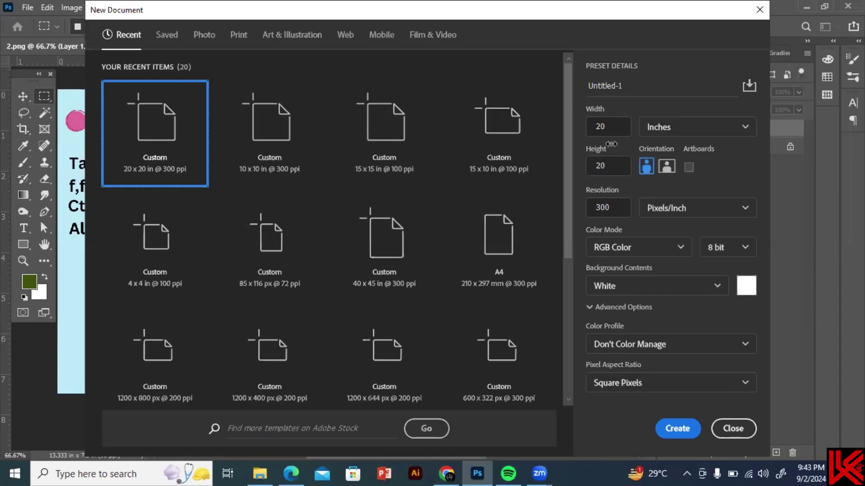
drag(610, 207, 587, 216)
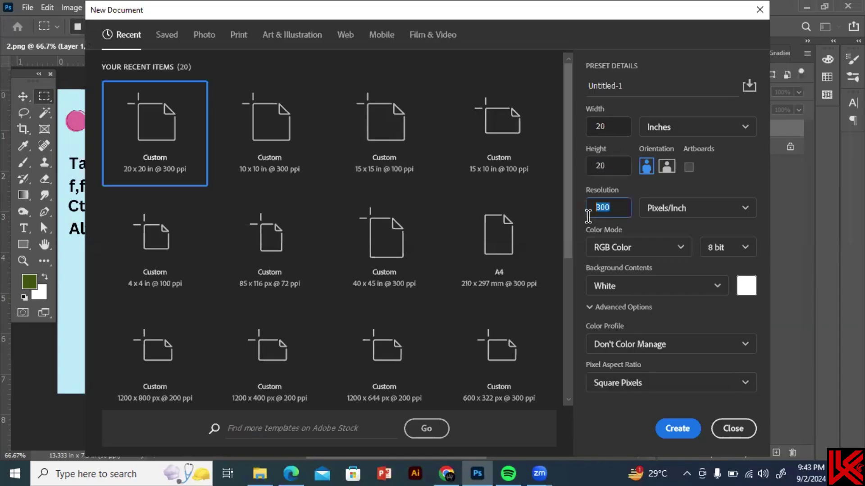
click(614, 247)
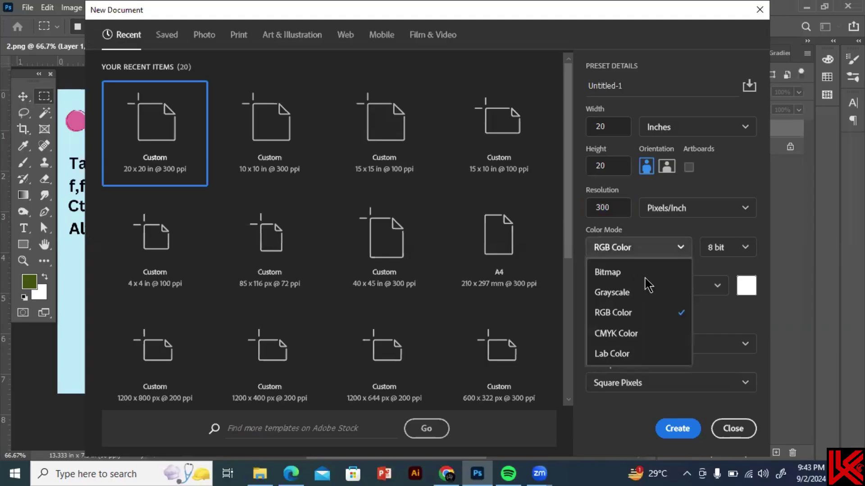
click(656, 313)
click(678, 430)
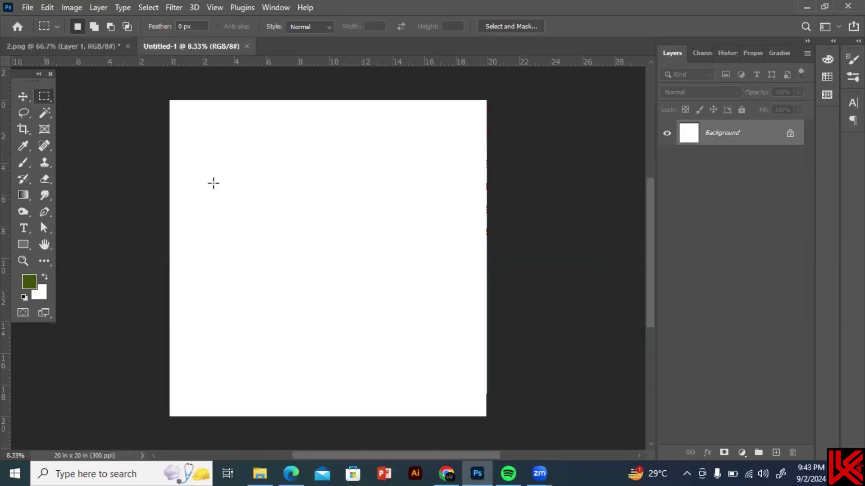
- Convert the Background to a regular layer, lock all its attributes, and add an empty layer above it
click(791, 134)
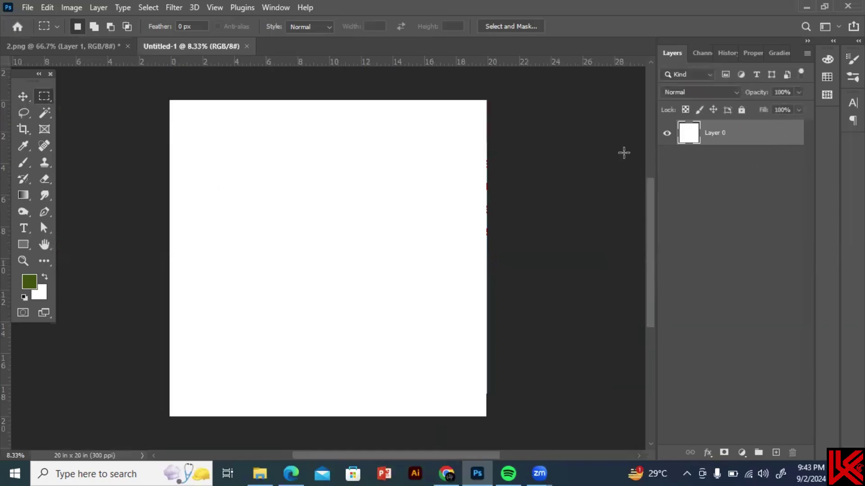
click(742, 110)
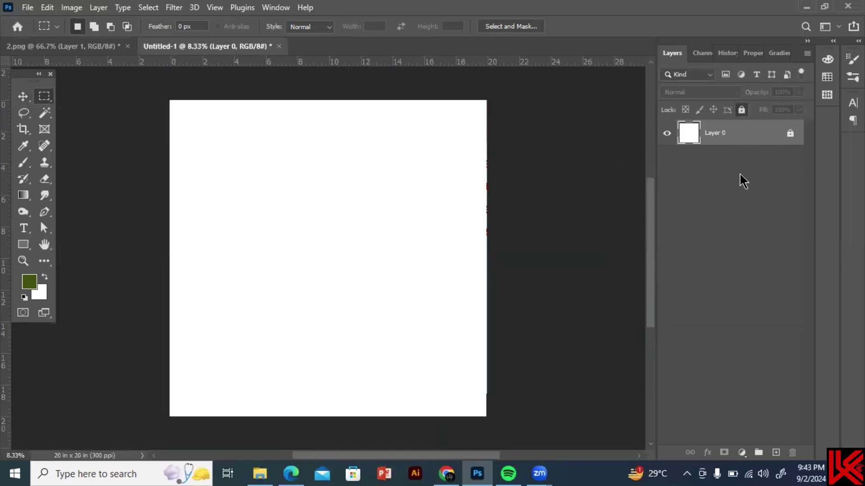
click(776, 453)
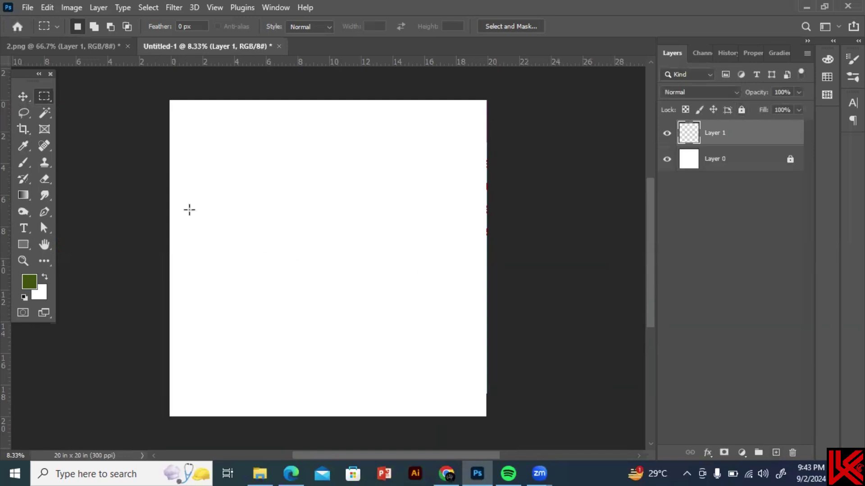
- Draw a marquee about 4 x 3.8 in near the canvas's left edge and fill it with the dark green foreground colour
drag(187, 206, 248, 264)
click(256, 254)
key(alt+BackSpace)
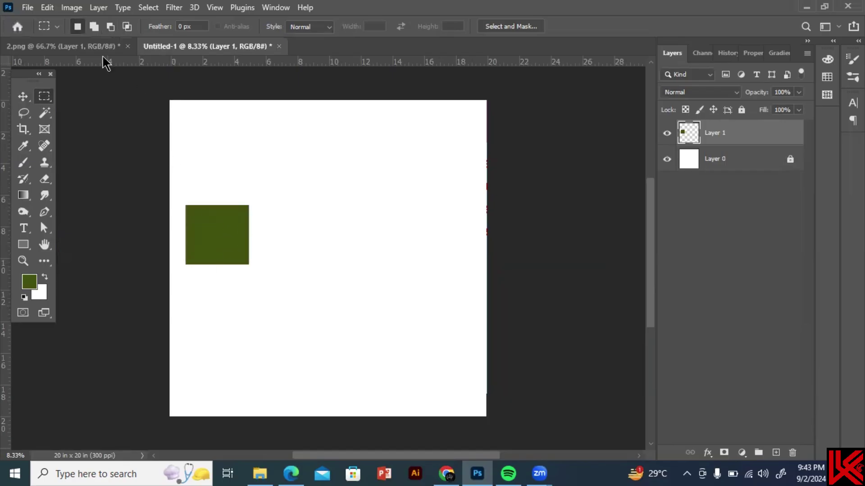
- Check the shortcut for Vertical on the 2.png list and return to the untitled document
click(92, 47)
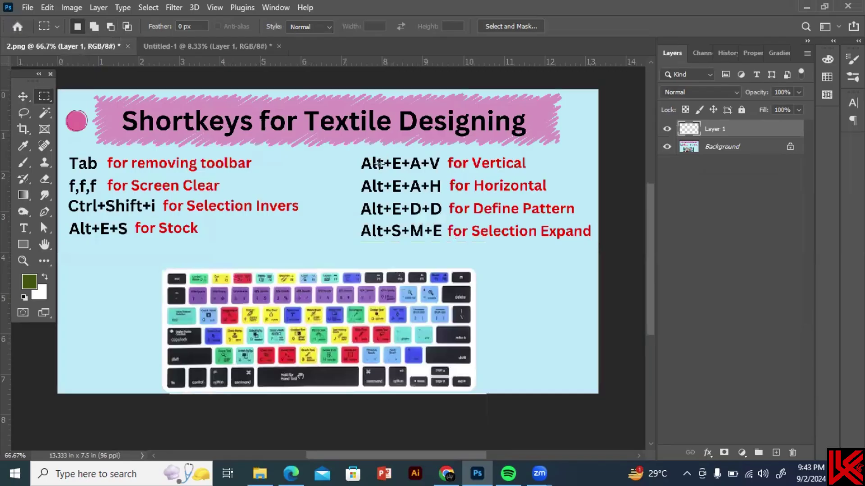
click(204, 47)
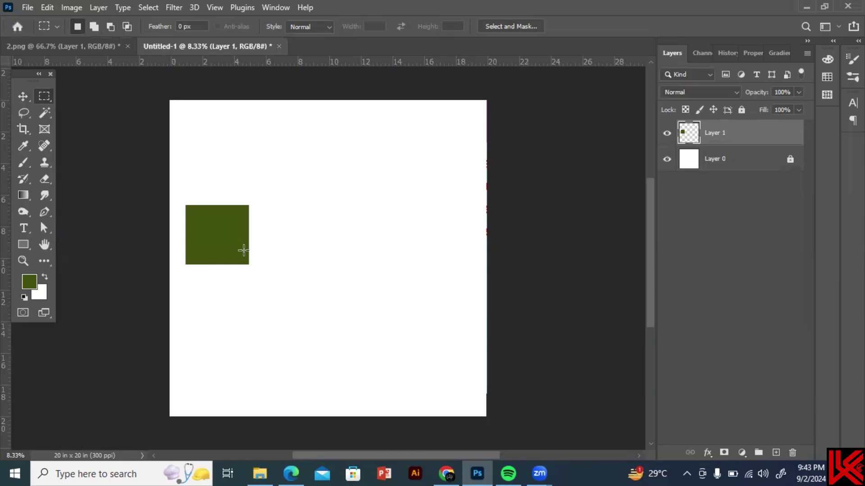
- Duplicate the green box's layer, activate the Move tool, and merge the copy back down
key(alt+e)
key(Escape)
key(ctrl+j)
drag(650, 206, 650, 211)
click(23, 96)
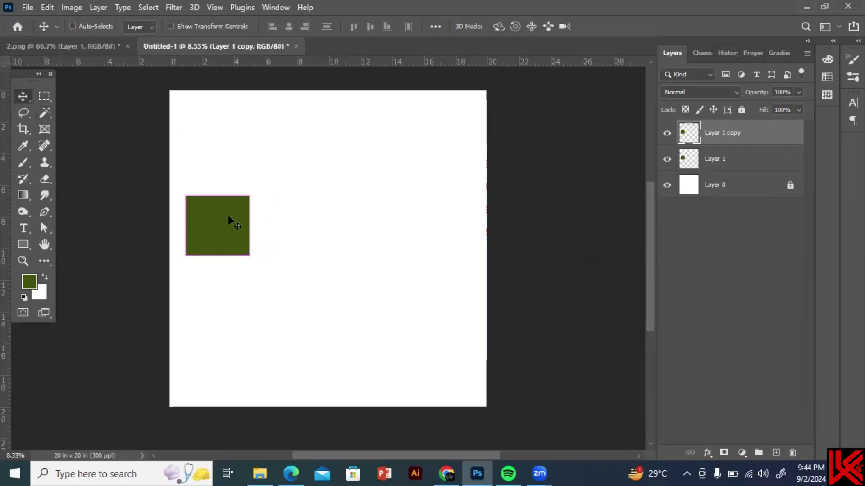
key(ctrl+e)
- Move the green box about 1.5 in from the canvas's left edge and 1.8 in from its top, and deselect it
drag(221, 219, 228, 143)
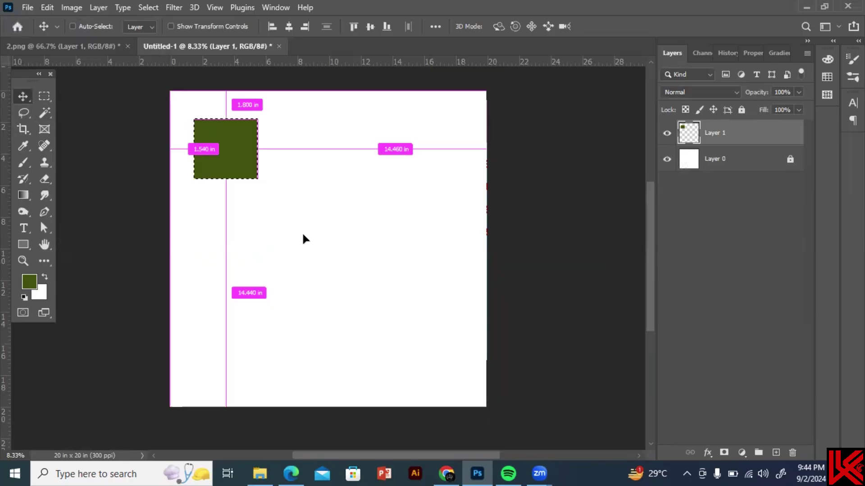
key(ctrl+d)
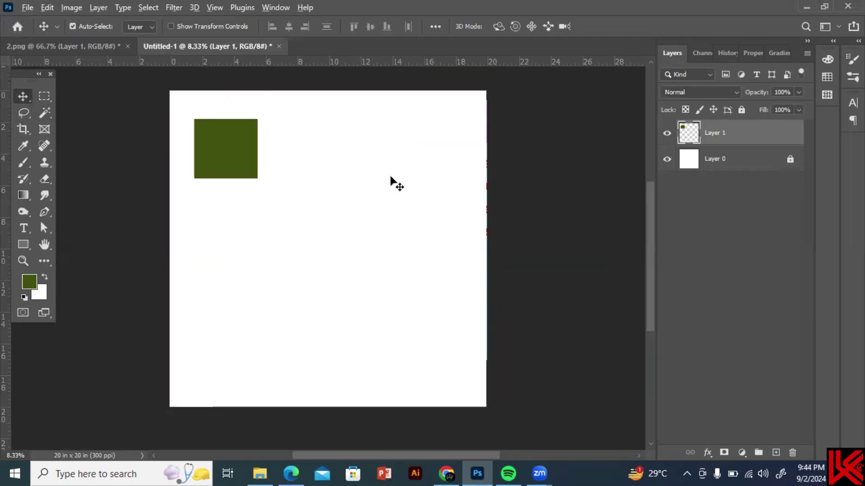
key(ctrl+j)
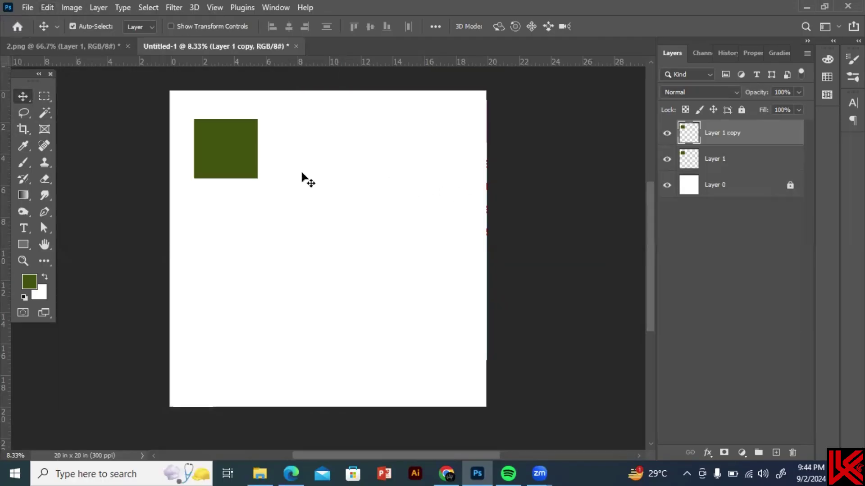
key(ctrl+z)
- Move the green box to the lower-left area of the canvas and try to flip it vertically
drag(228, 148, 238, 328)
key(ctrl)
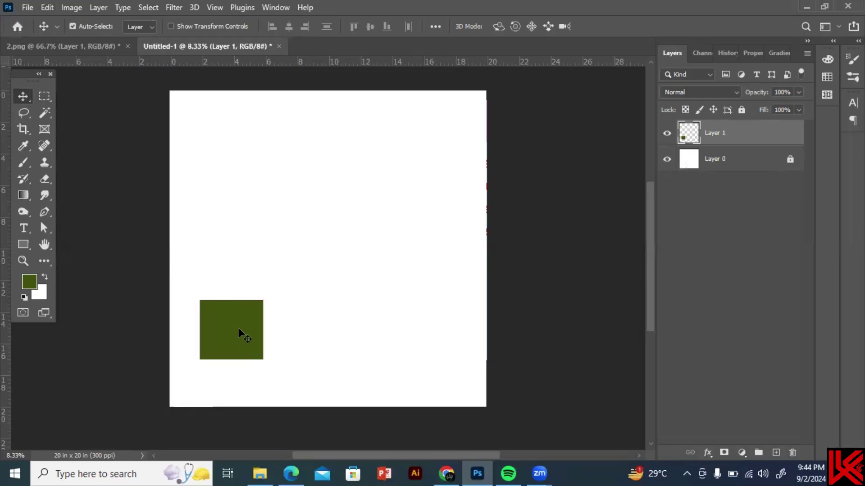
key(alt+e)
key(a)
key(alt+v)
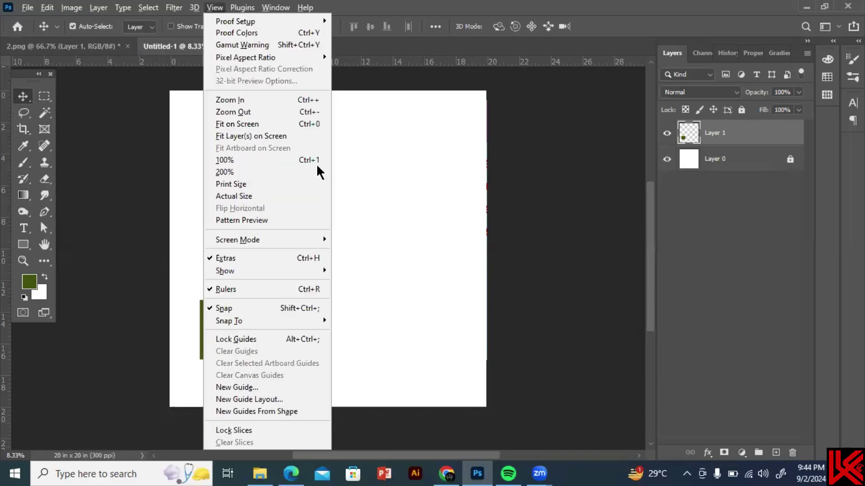
click(146, 257)
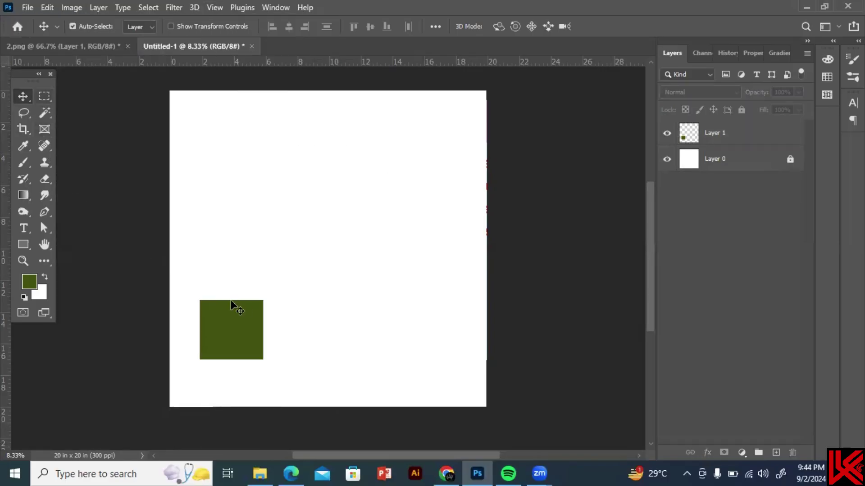
- Try the vertical flip on the green box again, and undo the duplicate layer and the previous move
click(214, 331)
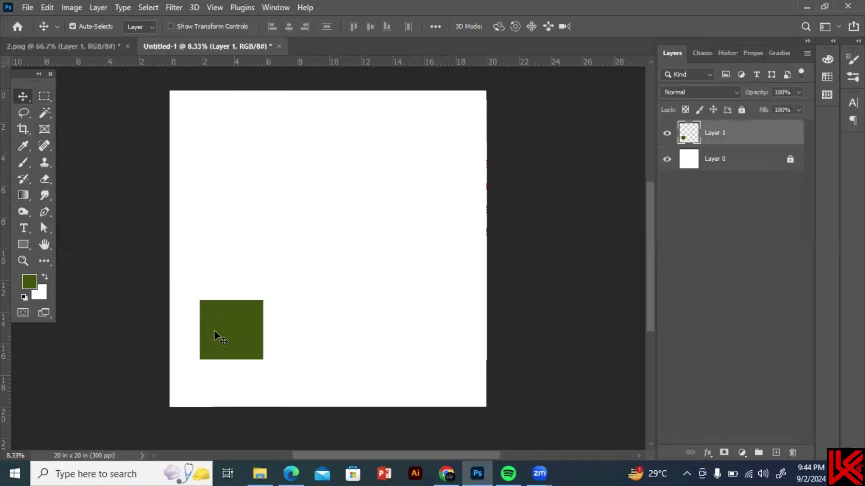
key(alt+e)
key(a)
key(shift+ctrl+alt+t)
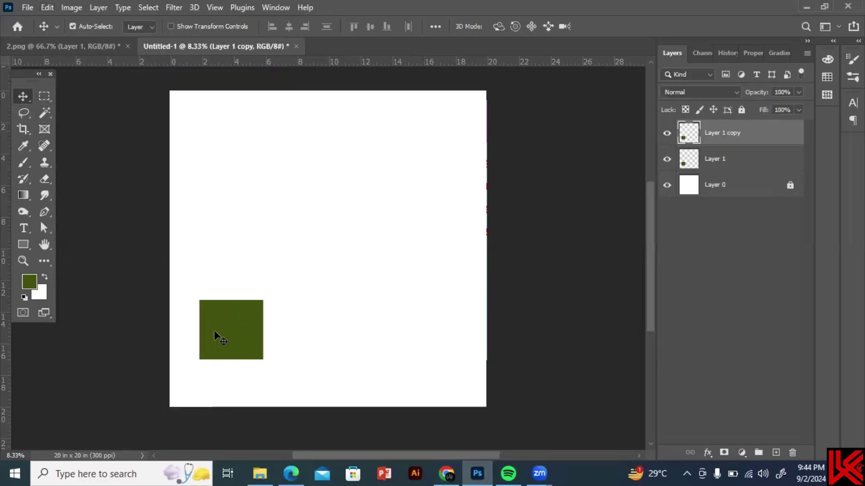
key(ctrl+z)
key(ctrl+z)
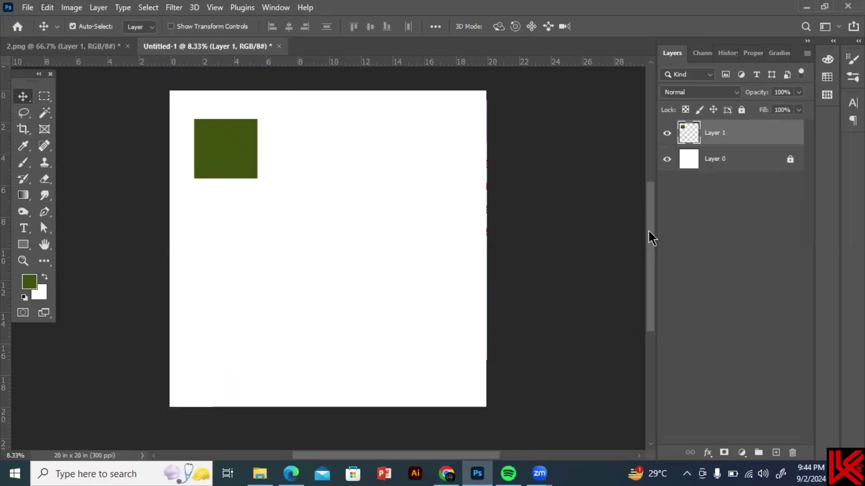
- Move the green box down into the lower-left part of the canvas and unlock Layer 0
drag(205, 144, 228, 339)
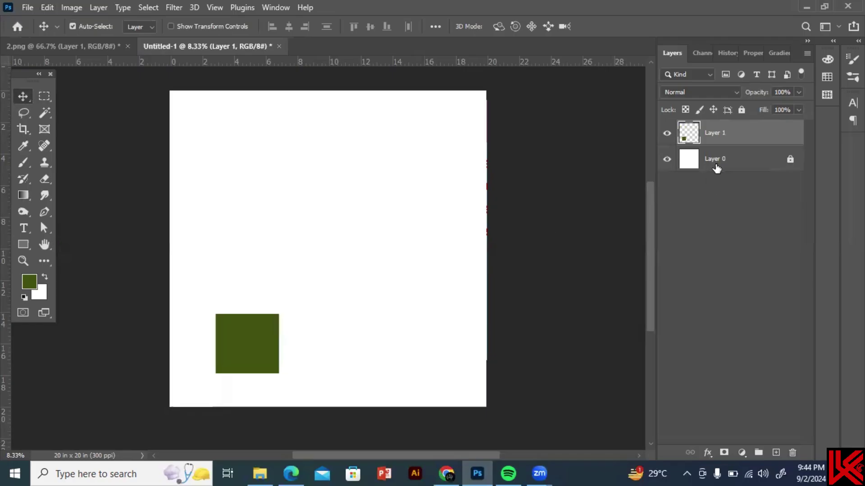
click(792, 161)
click(742, 110)
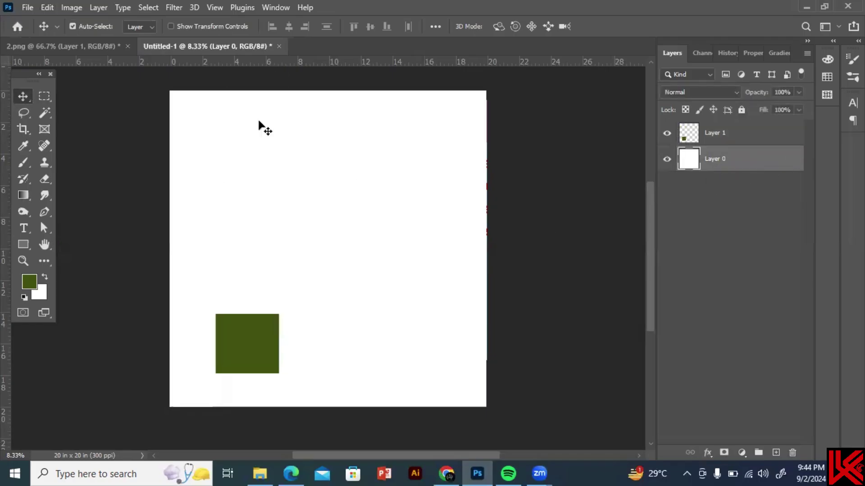
- Place a horizontal and a vertical guide through the canvas centre using Layer 0's free-transform bounds, and lock Layer 0 again
key(ctrl+t)
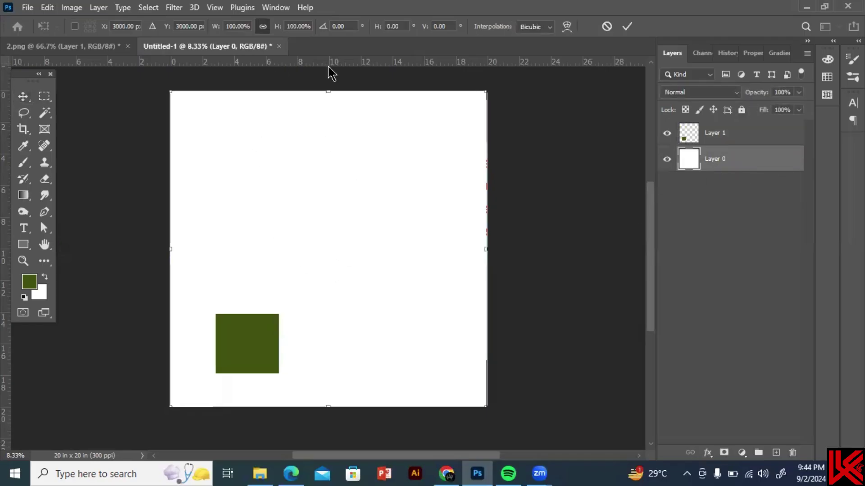
drag(332, 73, 332, 249)
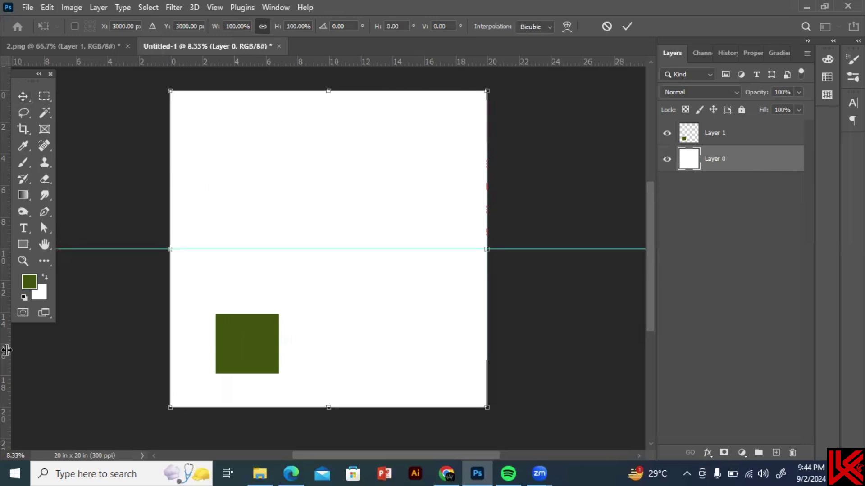
drag(6, 350, 328, 363)
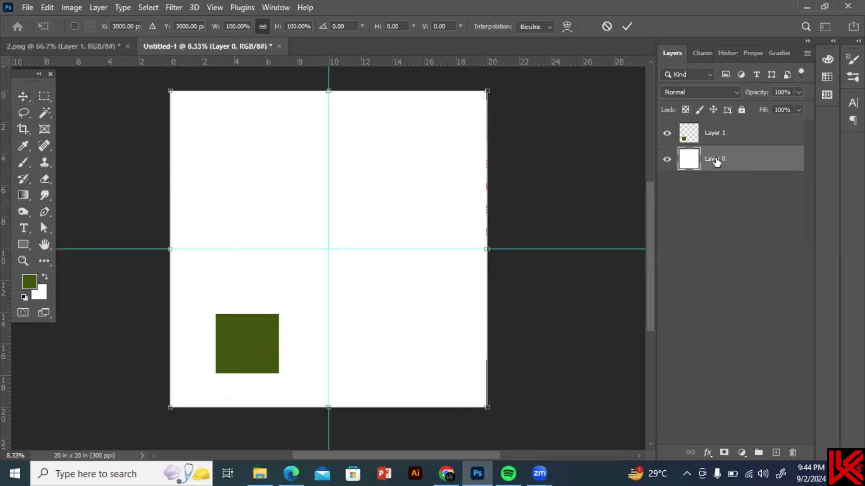
key(Return)
click(740, 110)
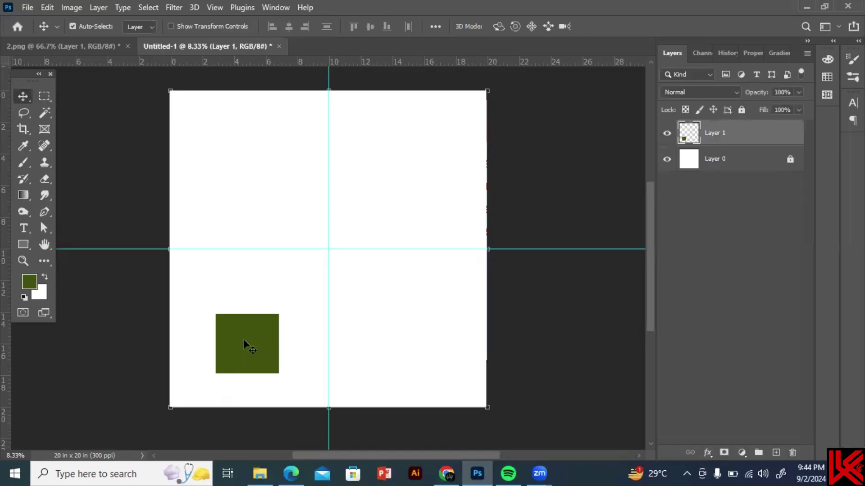
- Move the green box slightly upward within the lower-left quadrant formed by the guides
drag(249, 347, 250, 322)
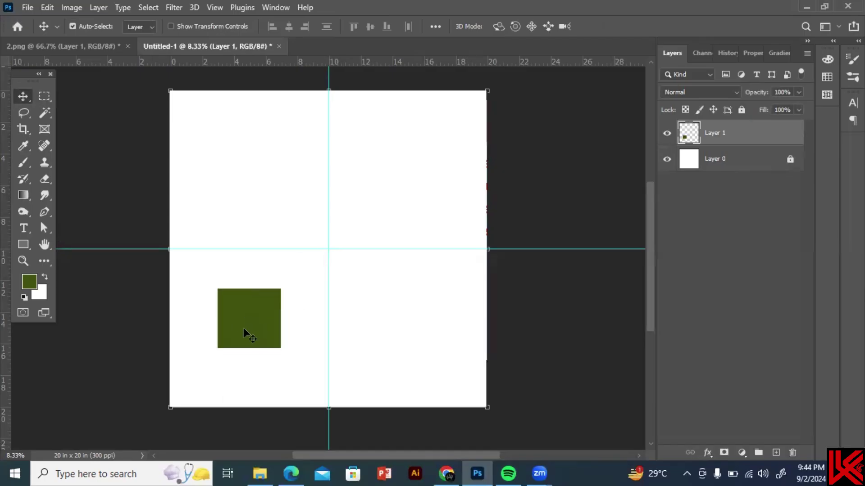
key(ctrl)
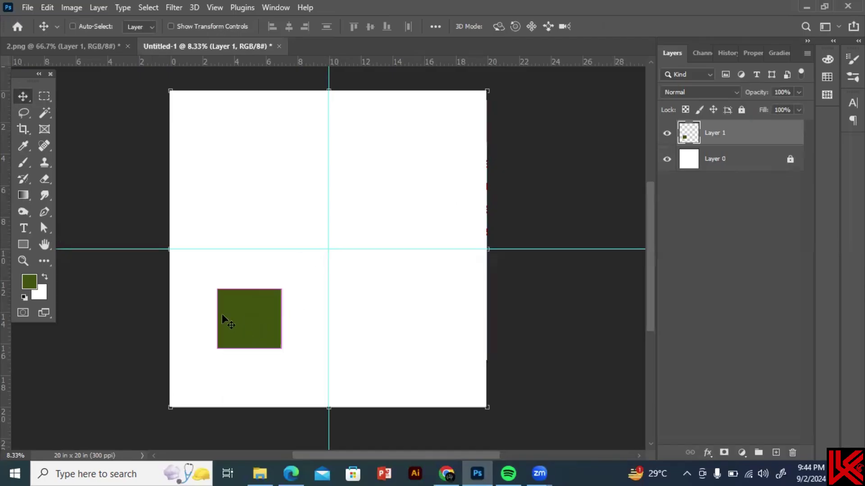